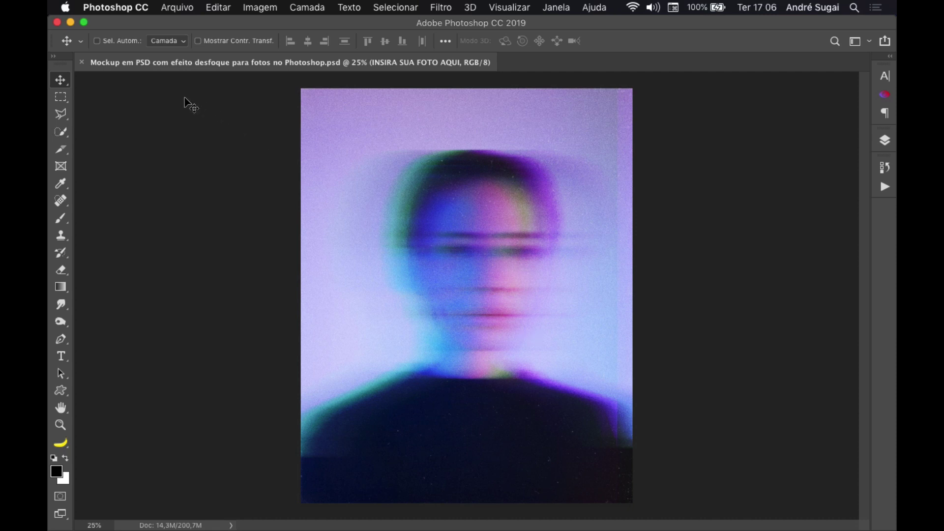
Show the Layers panel and open the INSIRA SUA FOTO AQUI smart object as Layer 1.psb
{"action": "left_click", "coordinate": [179, 9]}
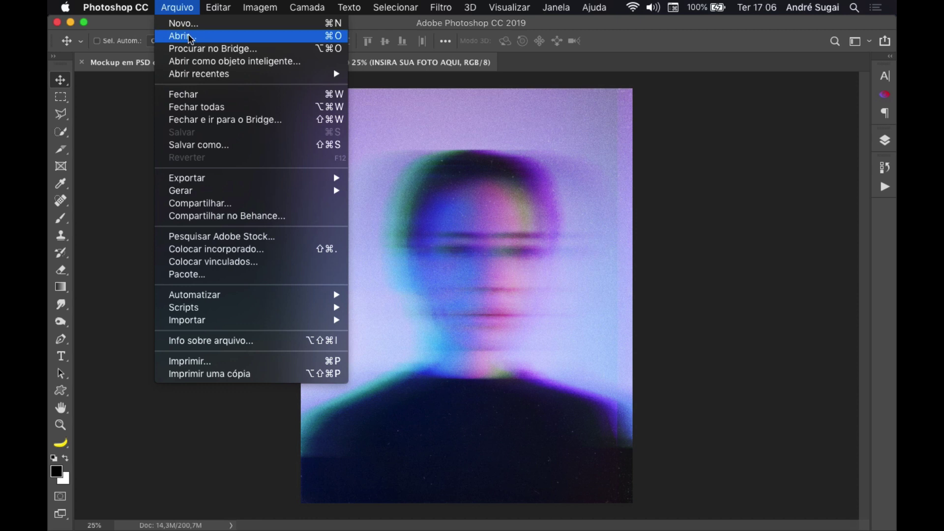
{"action": "left_click", "coordinate": [437, 154]}
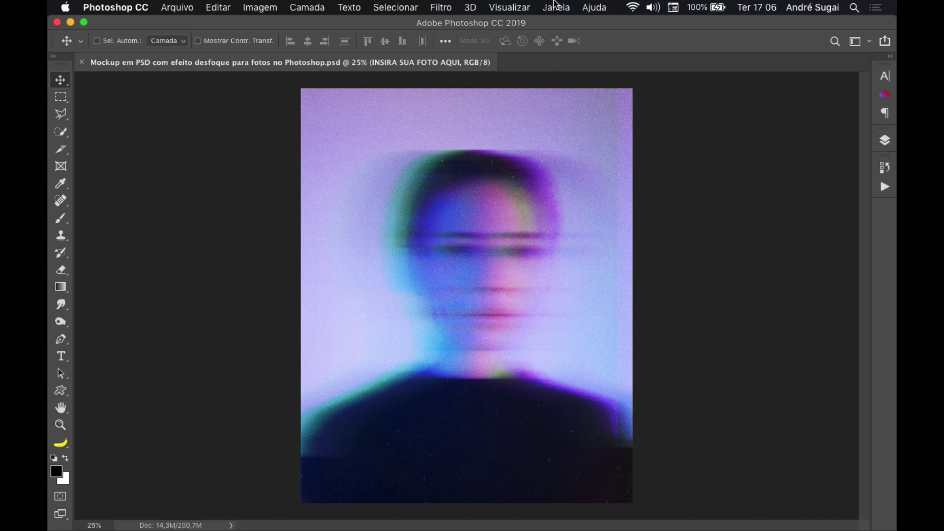
{"action": "left_click", "coordinate": [555, 5]}
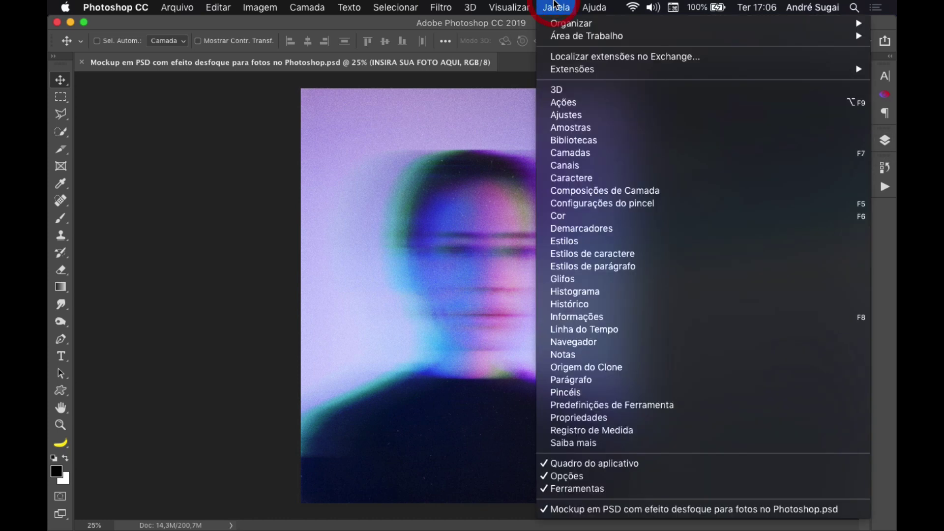
{"action": "left_click", "coordinate": [589, 155]}
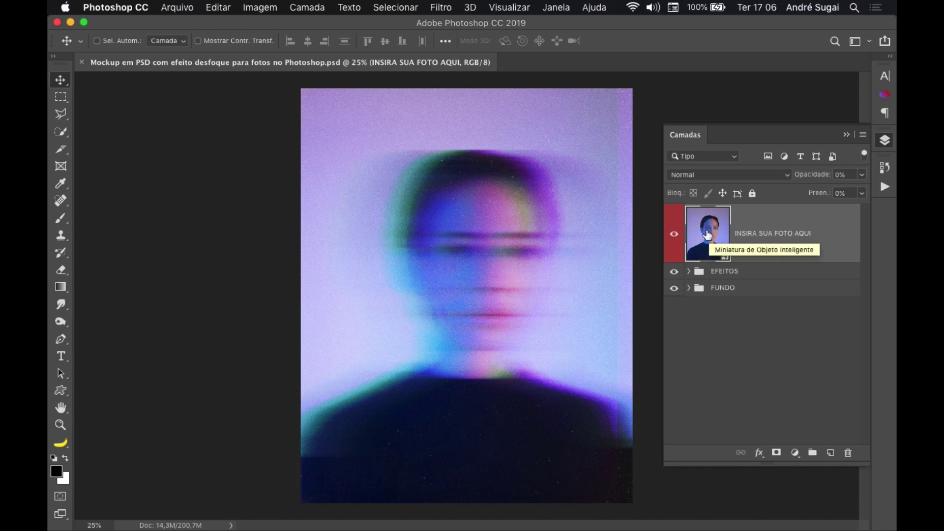
{"action": "double_click", "coordinate": [708, 234]}
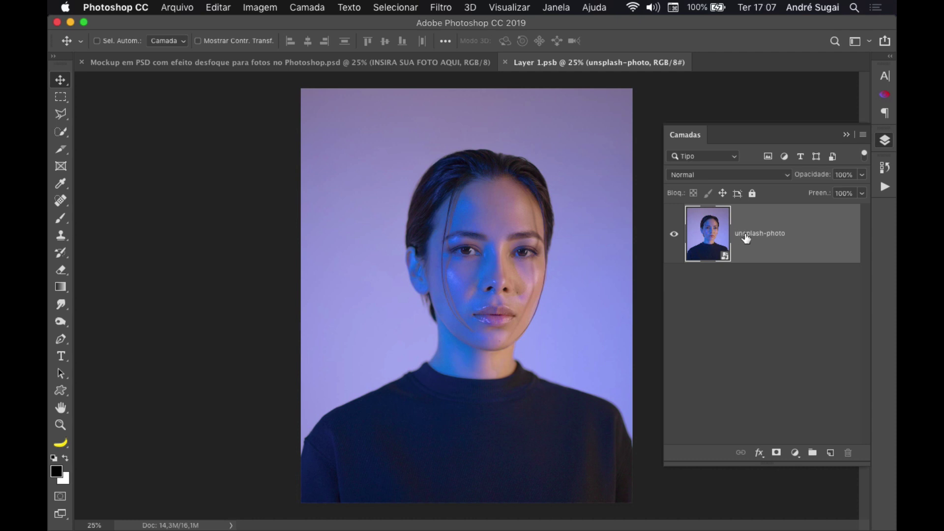
{"action": "left_click", "coordinate": [178, 7]}
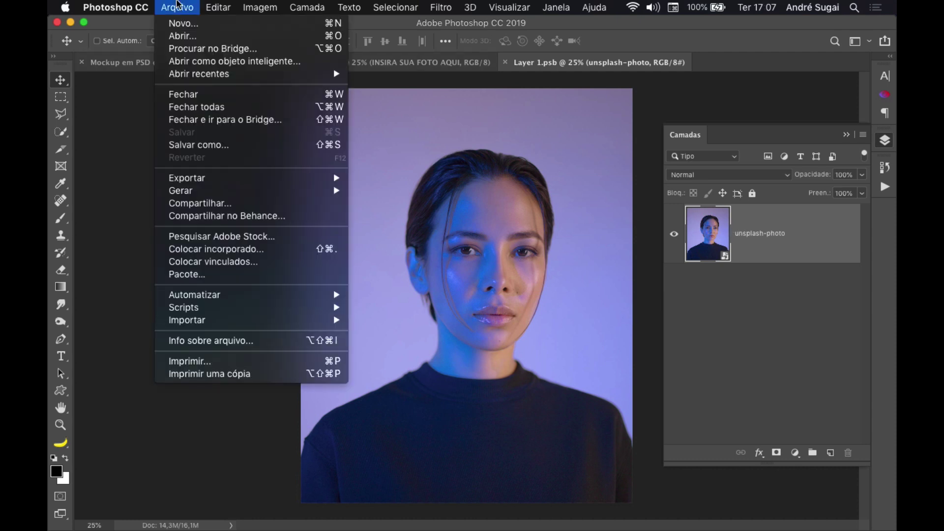
{"action": "left_click", "coordinate": [243, 252]}
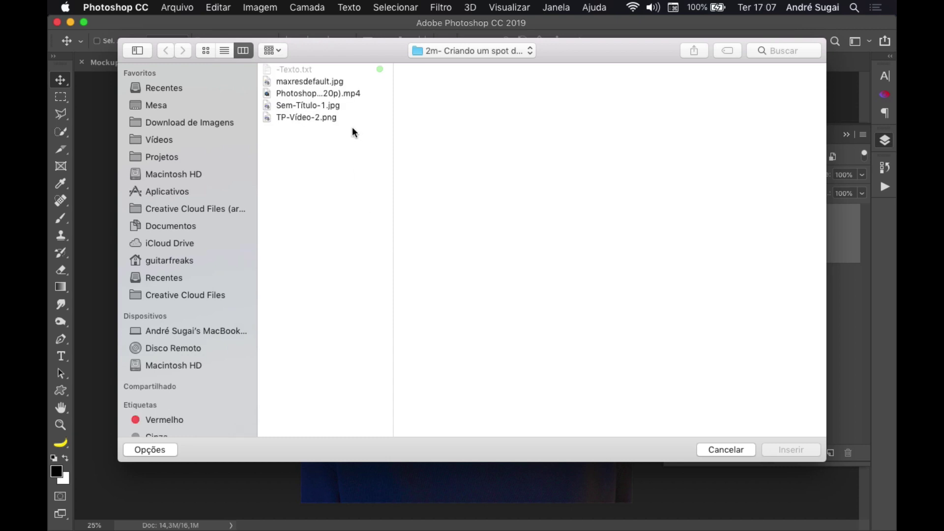
{"action": "left_click", "coordinate": [465, 49]}
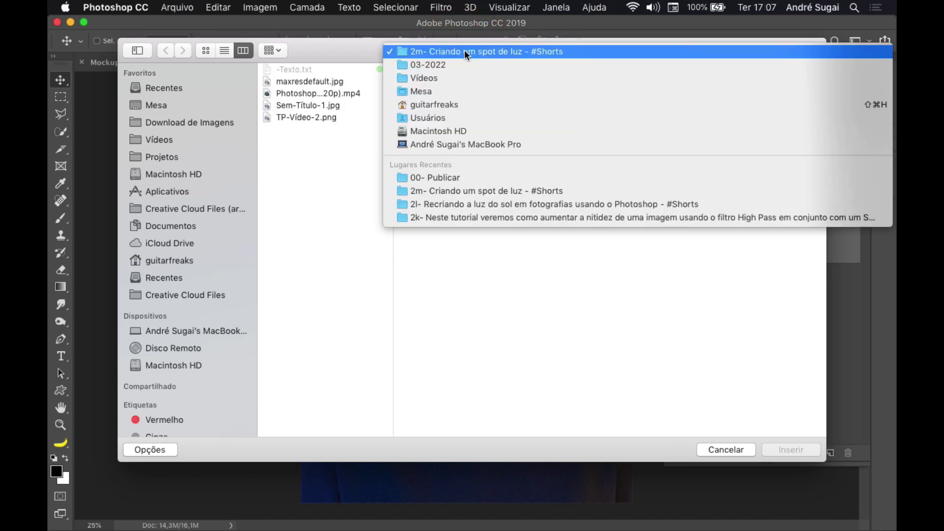
{"action": "left_click", "coordinate": [457, 59]}
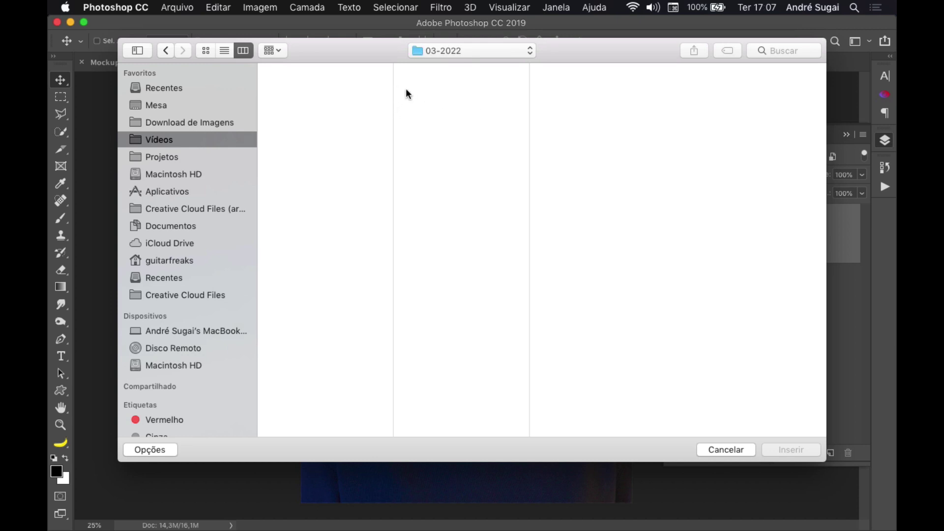
{"action": "left_click", "coordinate": [471, 150]}
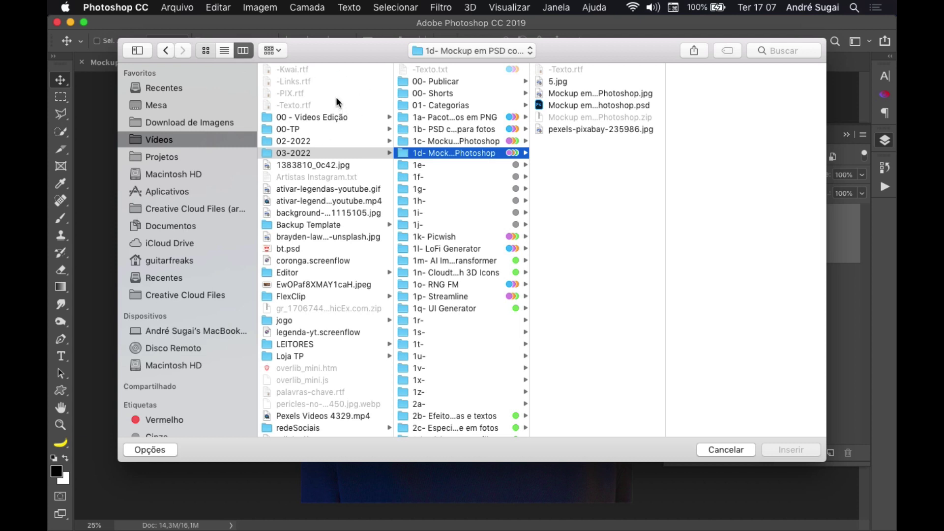
{"action": "key", "text": "super+1"}
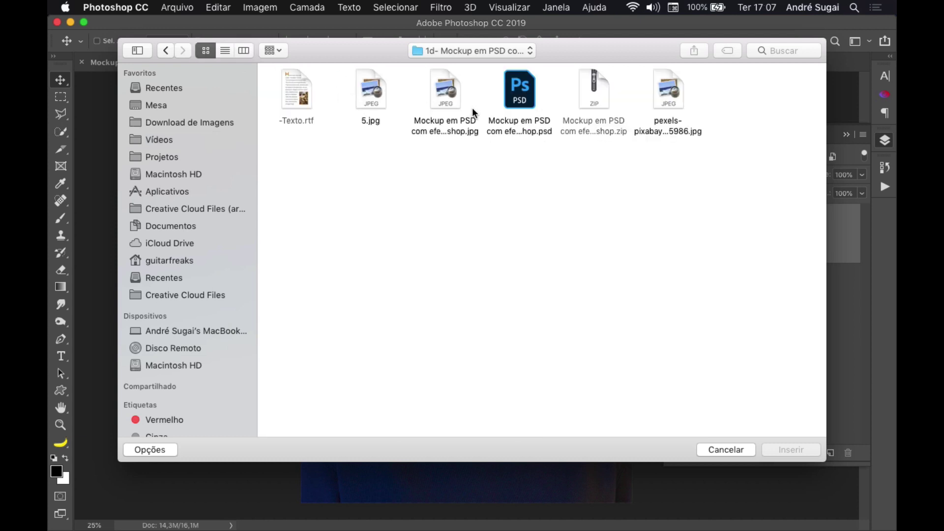
{"action": "left_click", "coordinate": [669, 86]}
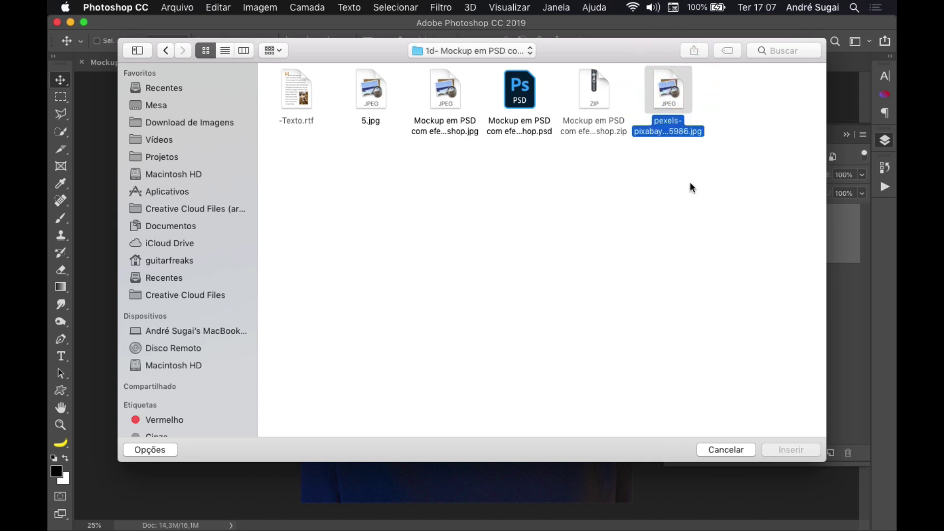
{"action": "left_click", "coordinate": [789, 450]}
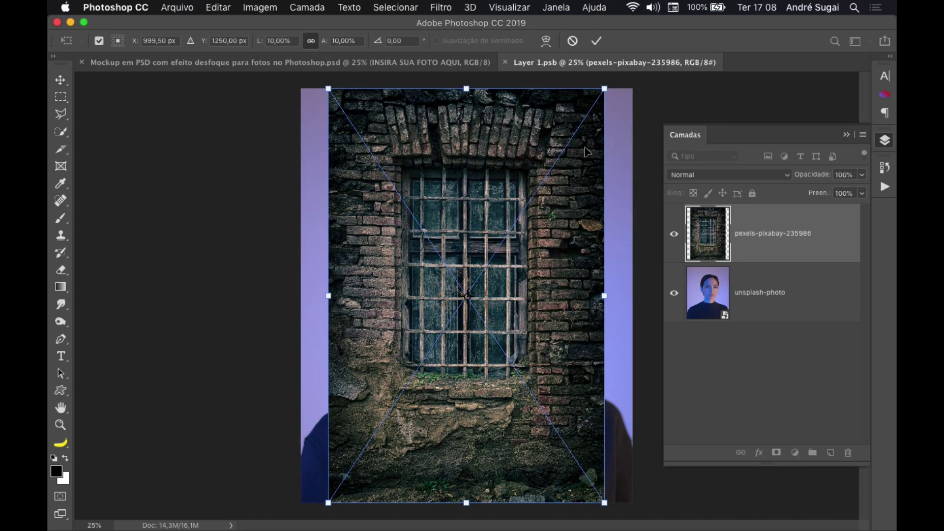
{"action": "key", "text": "Escape"}
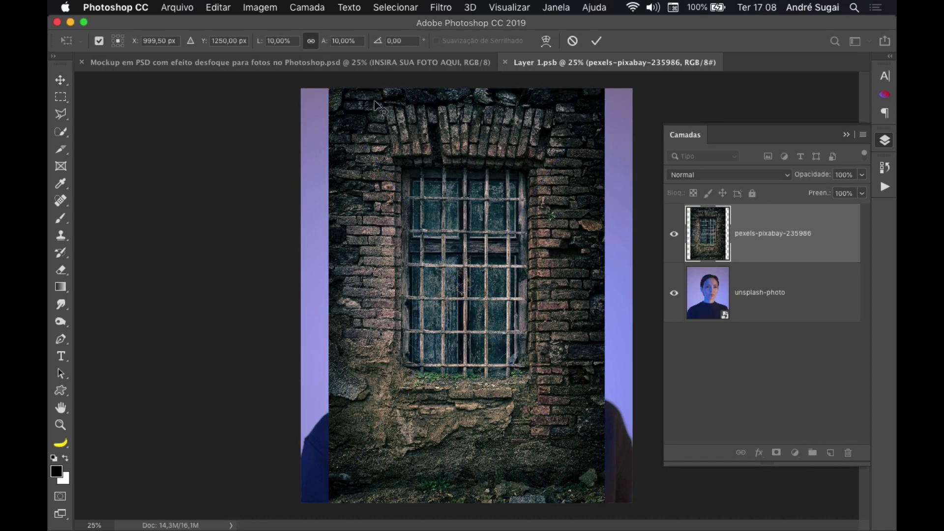
Place an image from the 1d mockup folder, then cancel the wrong brick-window placement
{"action": "left_click", "coordinate": [177, 7]}
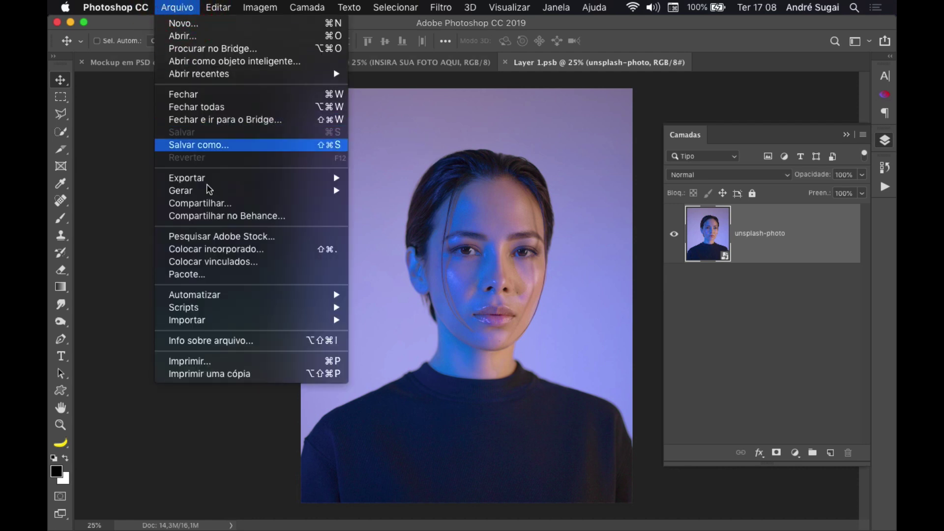
{"action": "left_click", "coordinate": [238, 256]}
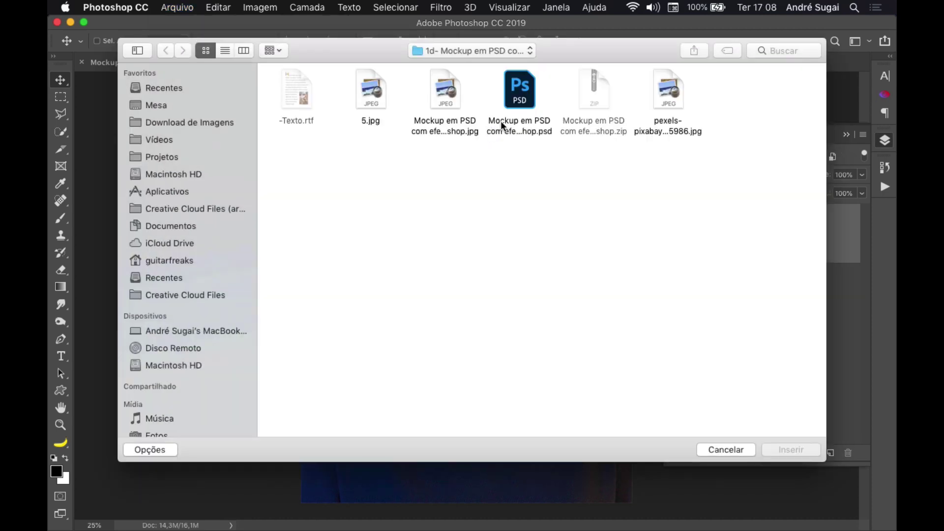
{"action": "left_click", "coordinate": [463, 51]}
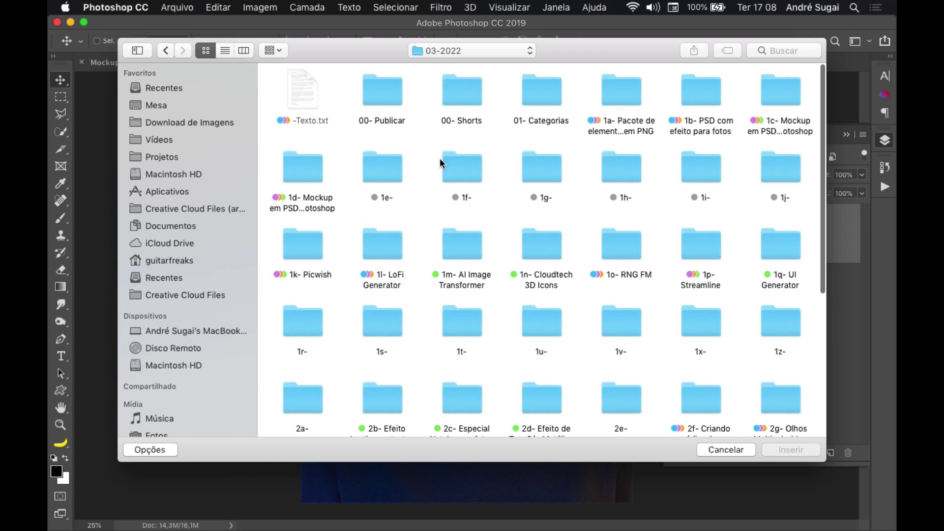
{"action": "double_click", "coordinate": [310, 176]}
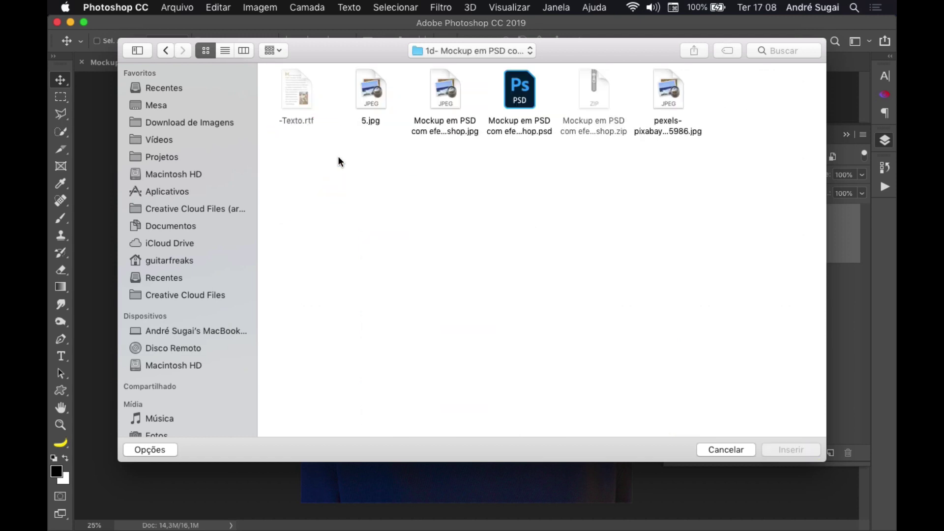
{"action": "left_click", "coordinate": [663, 103]}
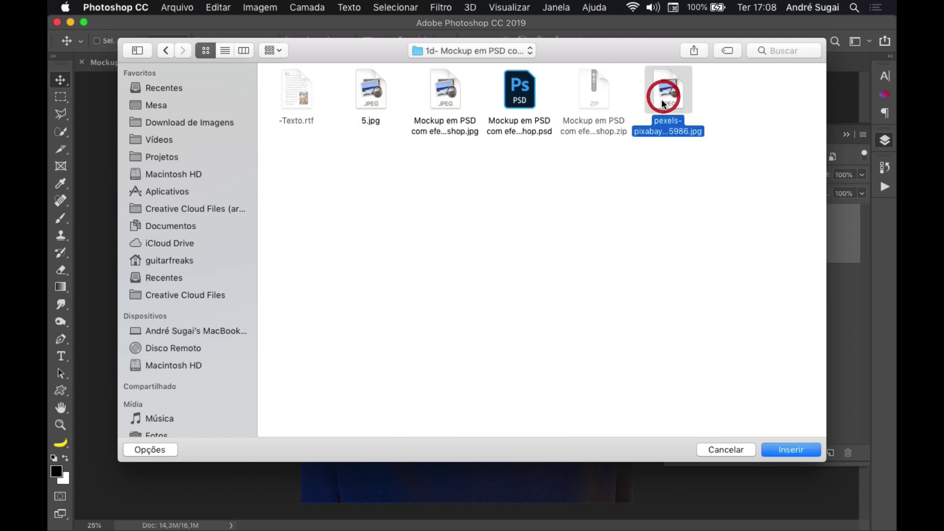
{"action": "left_click", "coordinate": [793, 449]}
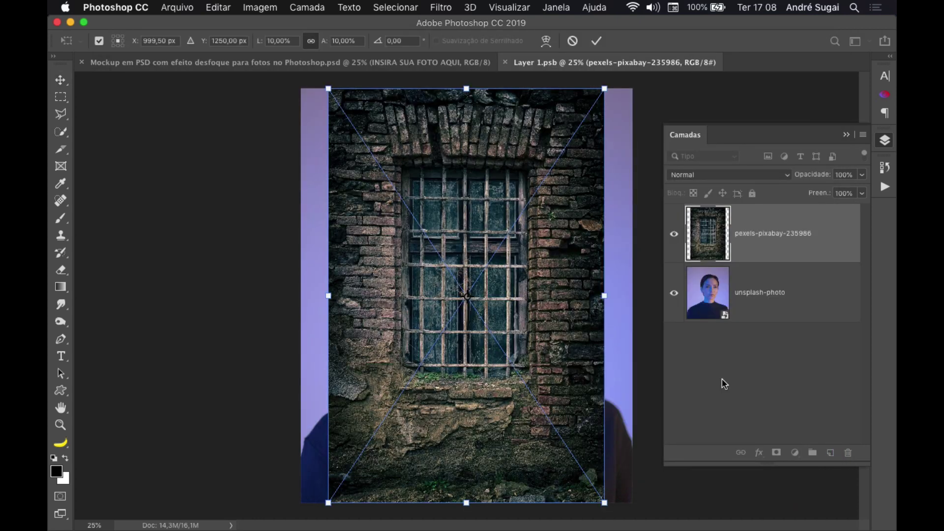
{"action": "key", "text": "Escape"}
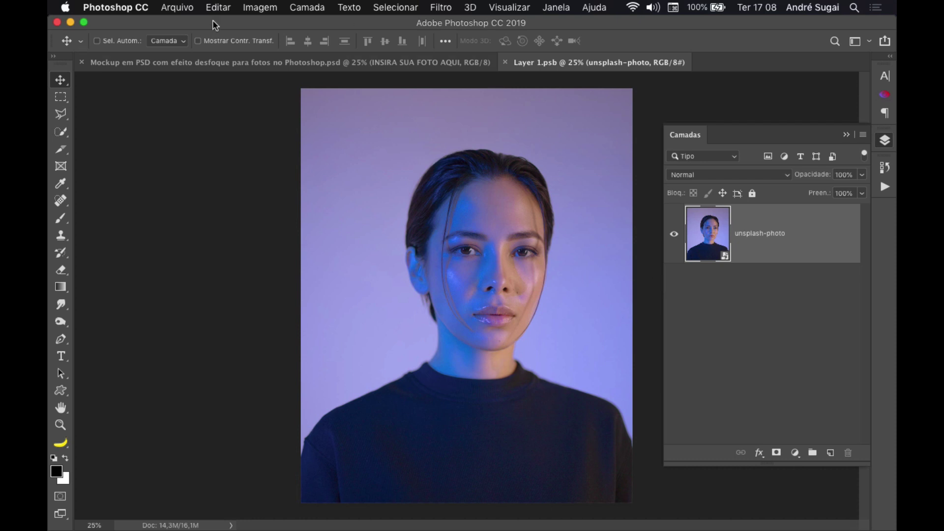
Place the pexels-pixabay-415829 portrait JPEG as an embedded layer above unsplash-photo
{"action": "left_click", "coordinate": [178, 7]}
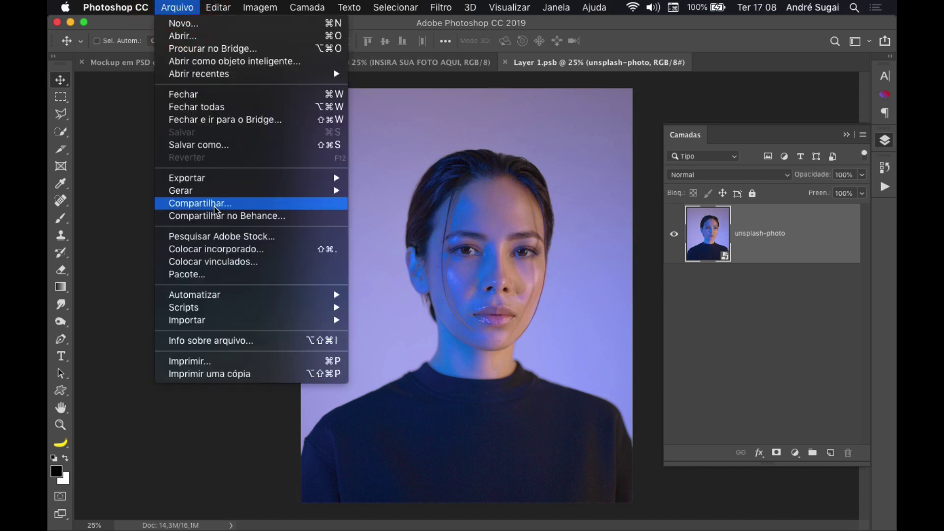
{"action": "left_click", "coordinate": [217, 249]}
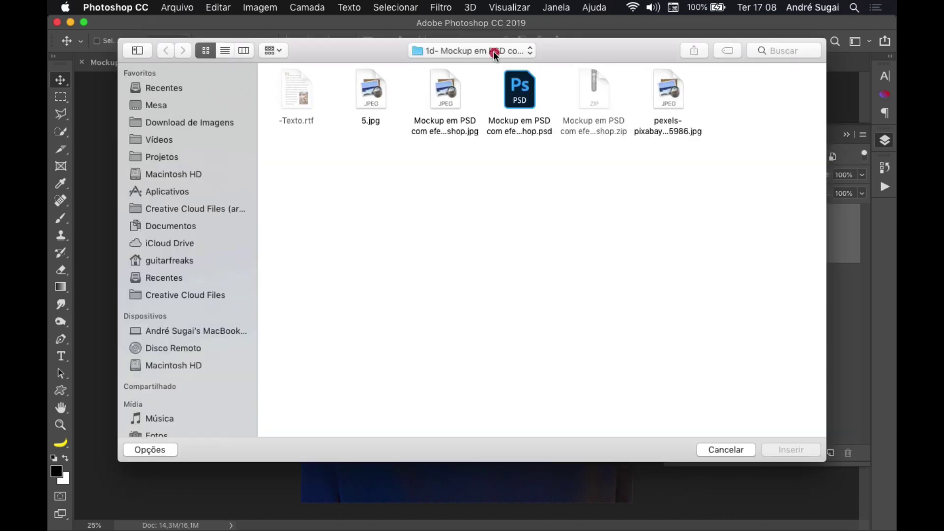
{"action": "left_click", "coordinate": [494, 51]}
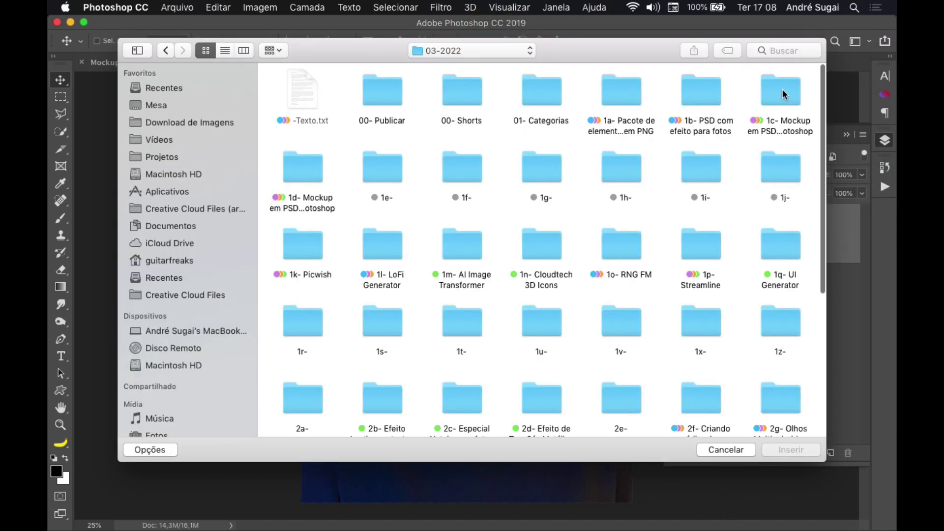
{"action": "double_click", "coordinate": [783, 93]}
{"action": "left_click", "coordinate": [594, 89]}
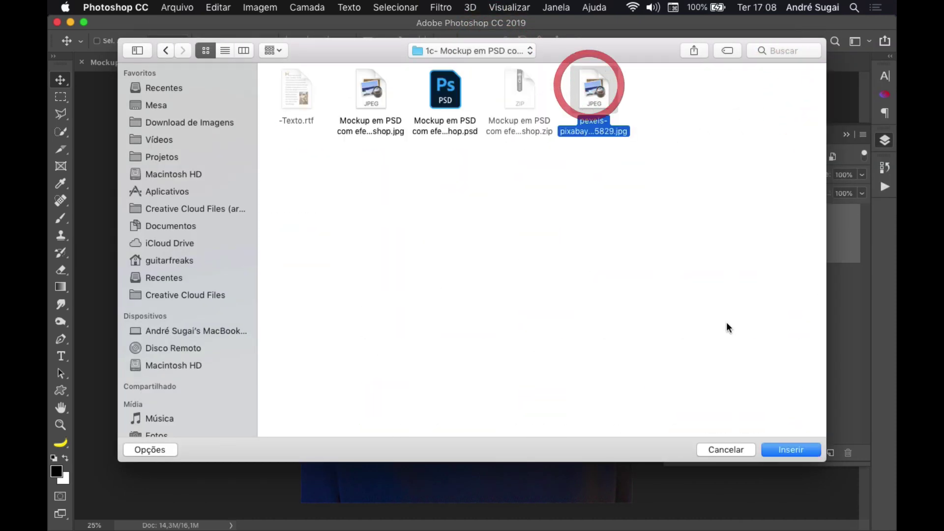
{"action": "left_click", "coordinate": [791, 449]}
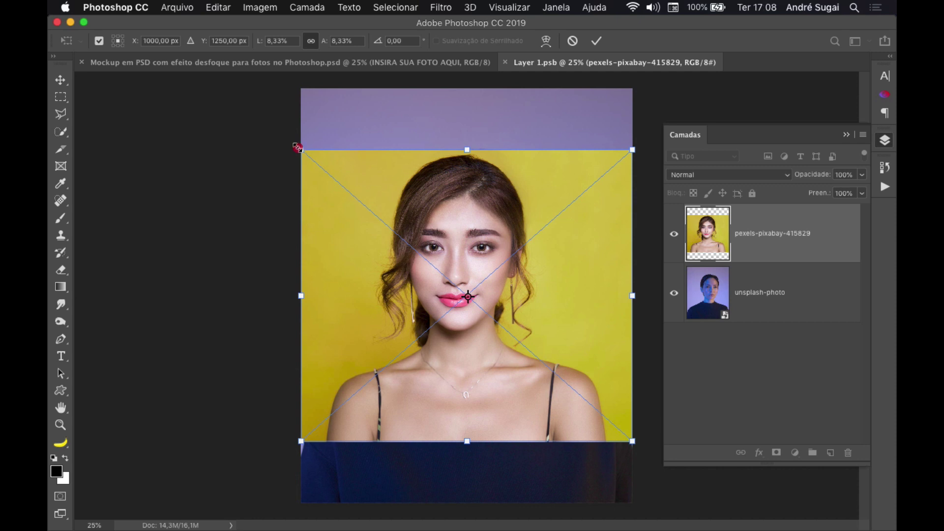
Scale the portrait up to about 11.94% to fill the canvas and nudge it right
{"action": "mouse_move", "coordinate": [301, 151]}
{"action": "left_mouse_down"}
{"action": "mouse_move", "coordinate": [217, 86]}
{"action": "mouse_move", "coordinate": [226, 90]}
{"action": "left_mouse_up"}
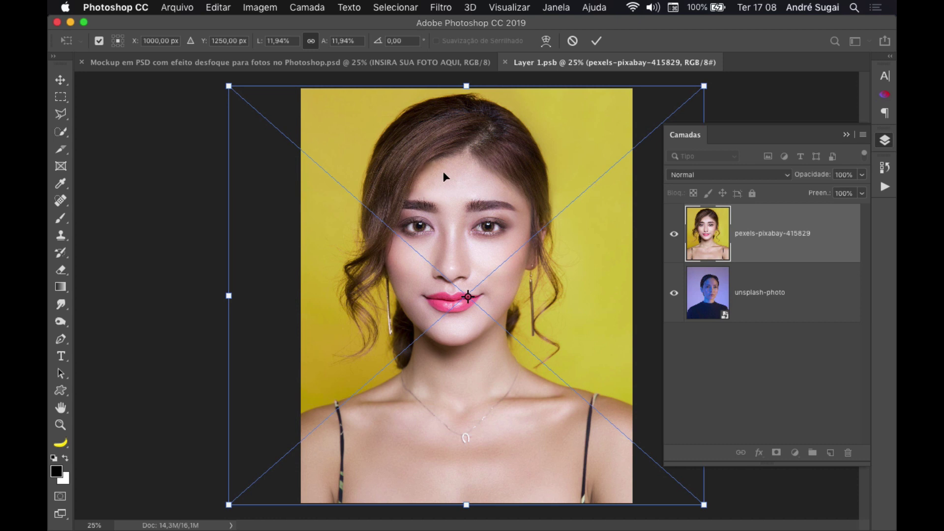
{"action": "left_click_drag", "start_coordinate": [436, 176], "coordinate": [450, 179]}
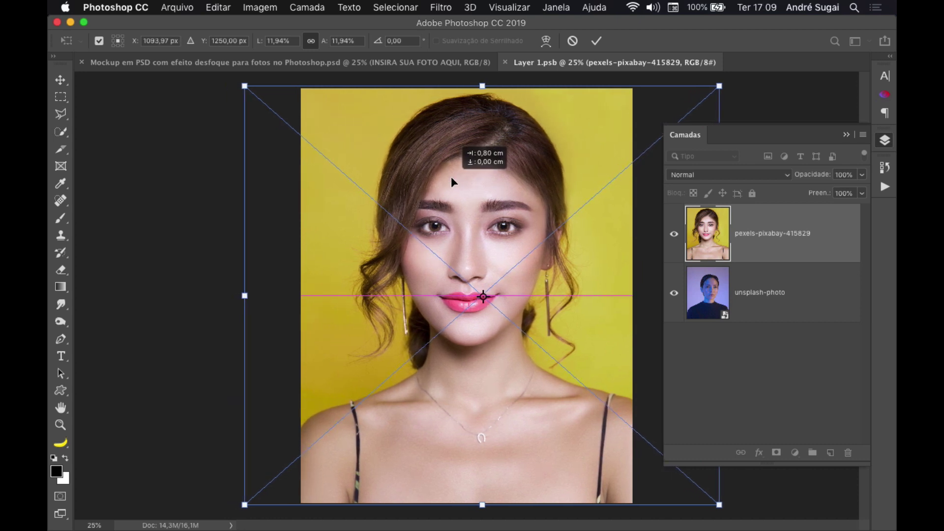
{"action": "left_click_drag", "start_coordinate": [450, 178], "coordinate": [451, 178]}
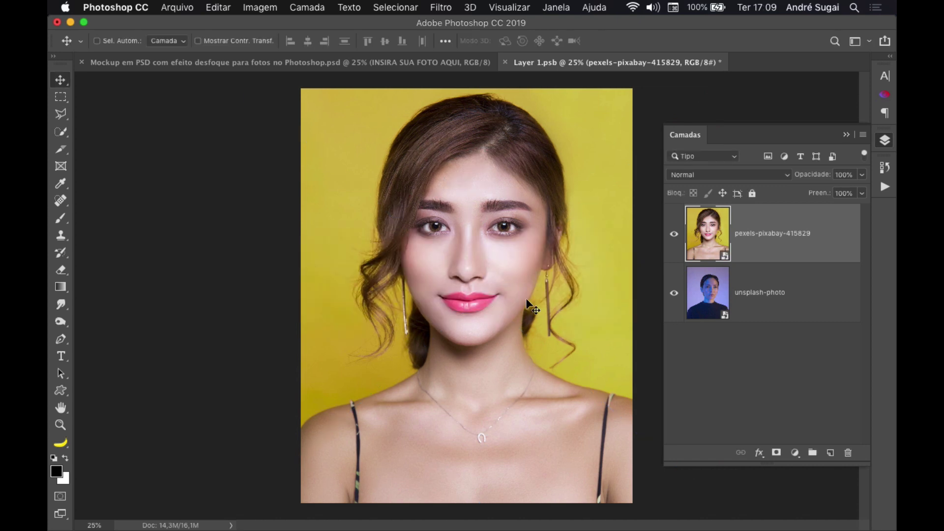
Close Layer 1.psb, saving changes so the mockup updates to the yellow portrait
{"action": "left_click", "coordinate": [506, 62]}
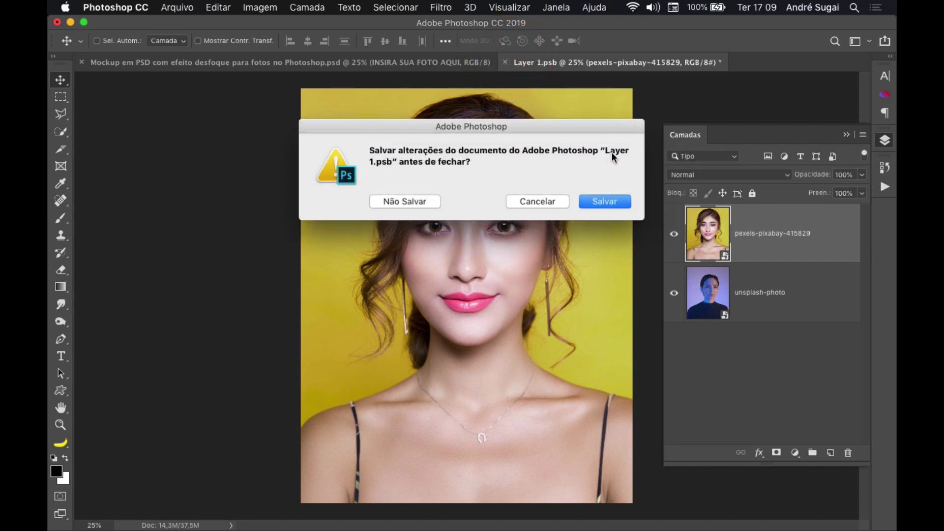
{"action": "left_click", "coordinate": [598, 200]}
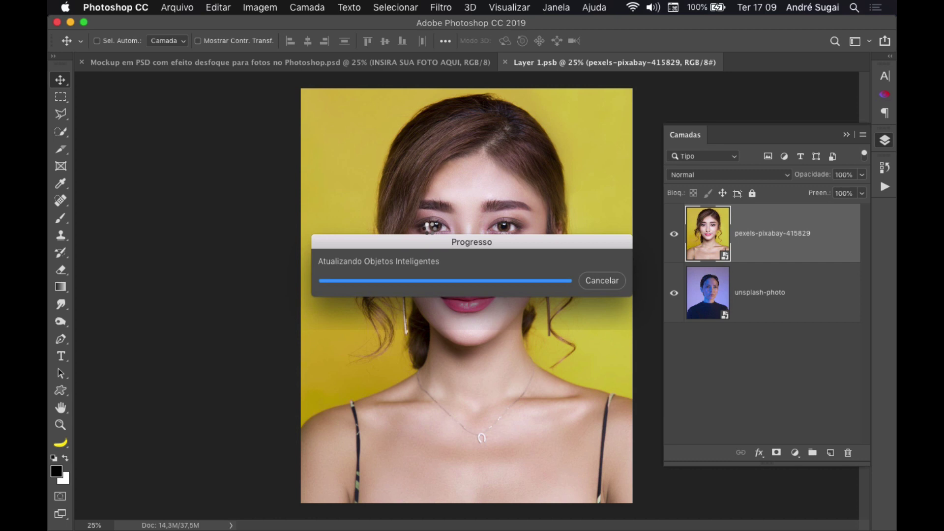
{"action": "key", "text": "super+w"}
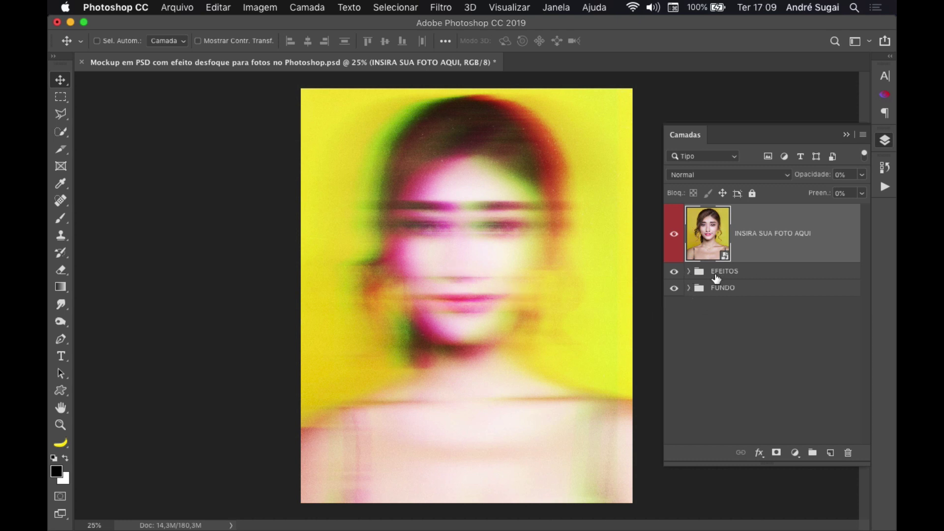
Expand the EFEITOS, Effect 2, Effect 3 and FUNDO groups in a taller layers list
{"action": "left_click", "coordinate": [688, 272]}
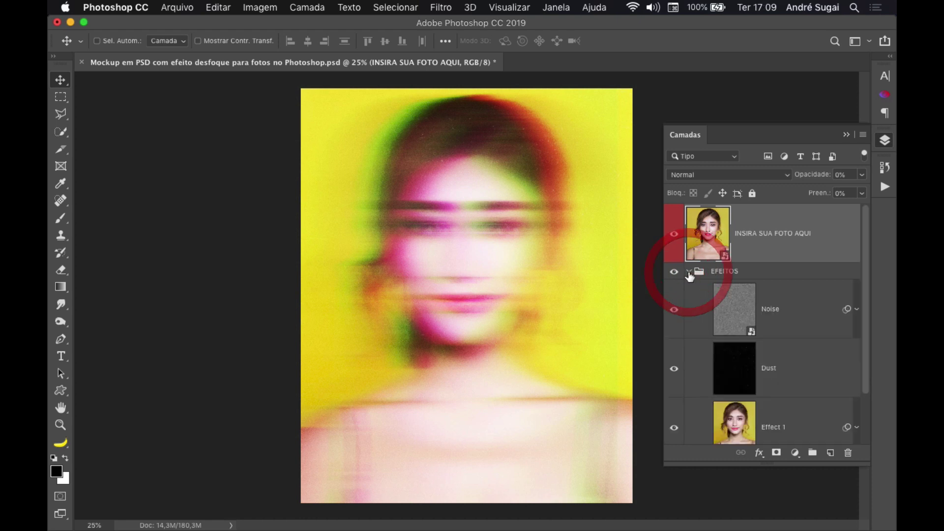
{"action": "left_click_drag", "start_coordinate": [866, 462], "coordinate": [865, 516]}
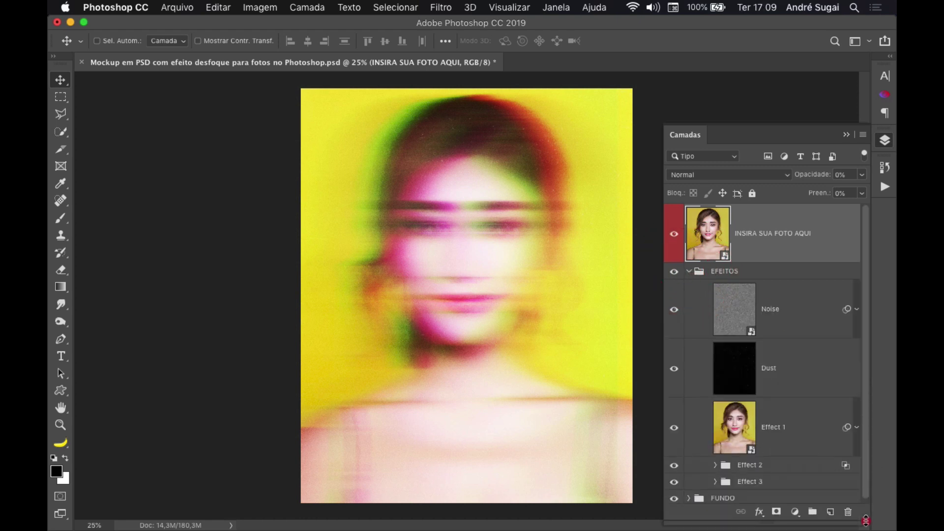
{"action": "left_click", "coordinate": [674, 311]}
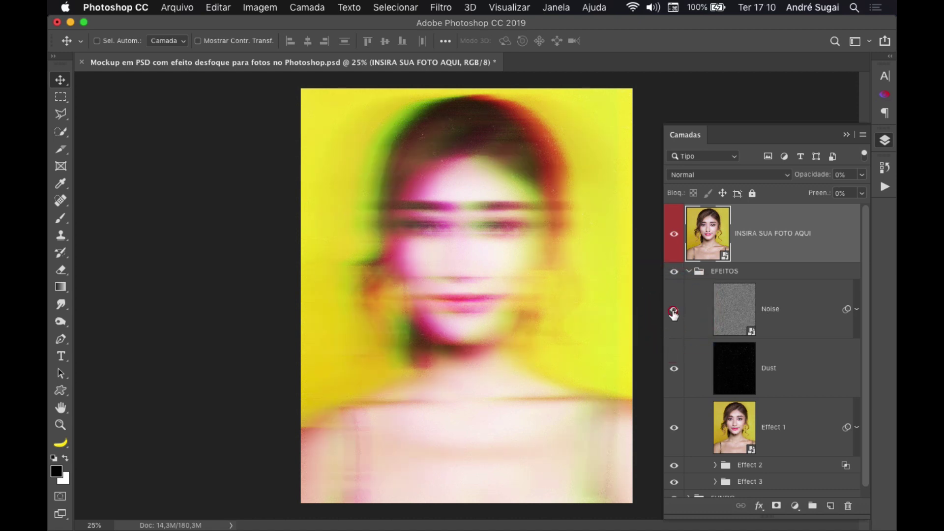
{"action": "left_click", "coordinate": [673, 311]}
{"action": "scroll", "coordinate": [822, 336], "scroll_direction": "down", "scroll_amount": 1}
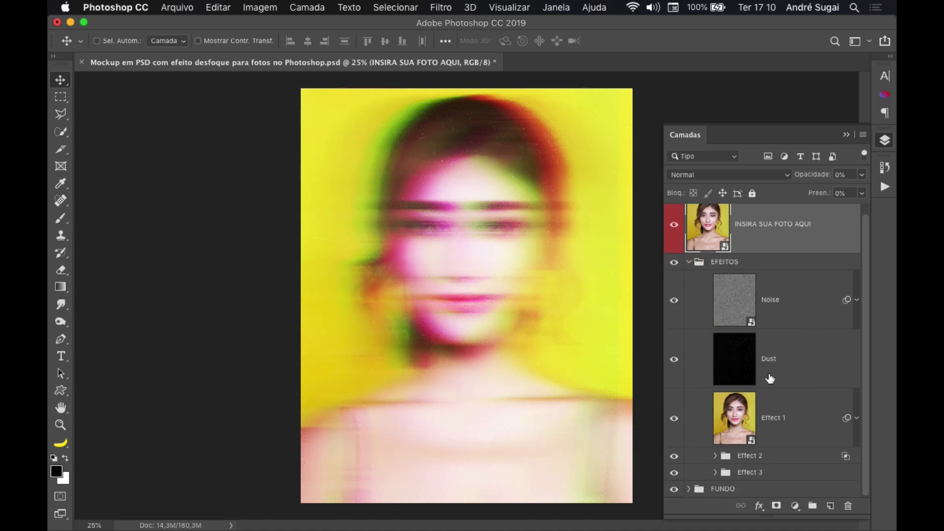
{"action": "left_click", "coordinate": [716, 457]}
{"action": "scroll", "coordinate": [748, 394], "scroll_direction": "down", "scroll_amount": 5}
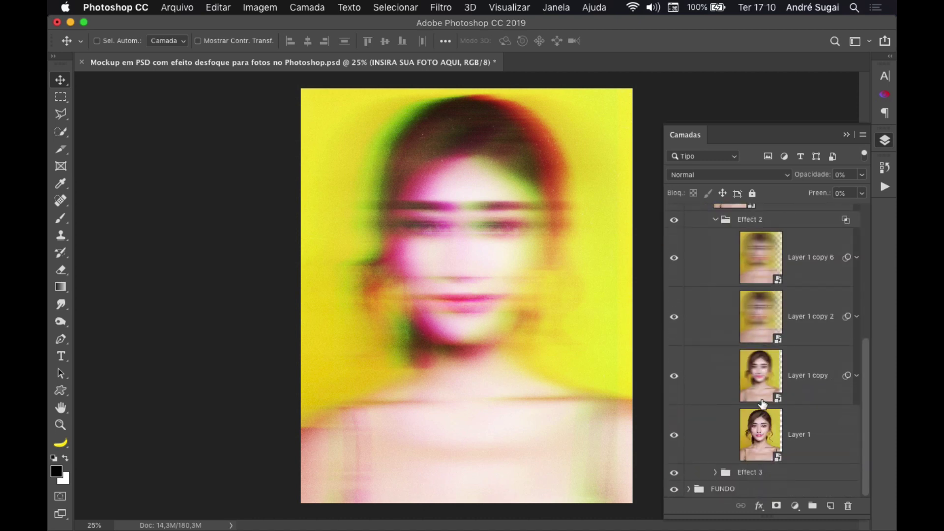
{"action": "left_click", "coordinate": [716, 472]}
{"action": "scroll", "coordinate": [765, 344], "scroll_direction": "down", "scroll_amount": 5}
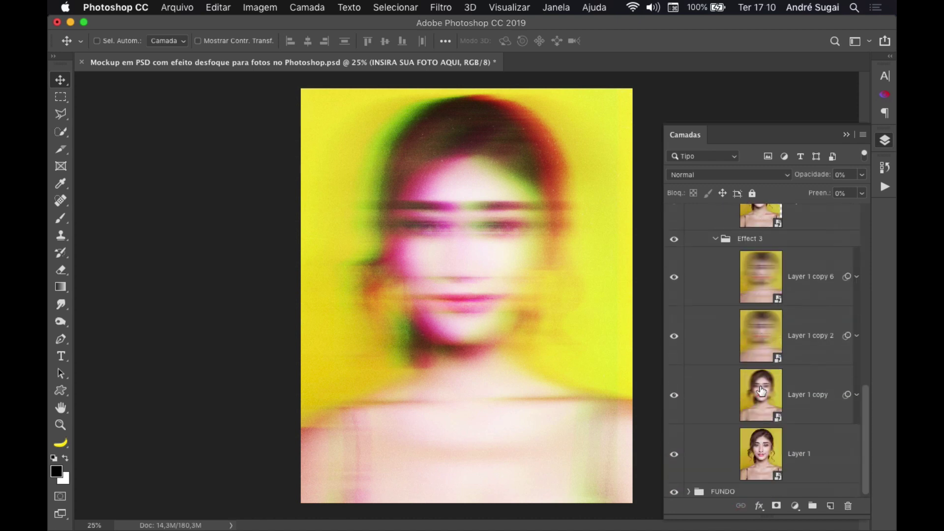
{"action": "scroll", "coordinate": [761, 364], "scroll_direction": "down", "scroll_amount": 1}
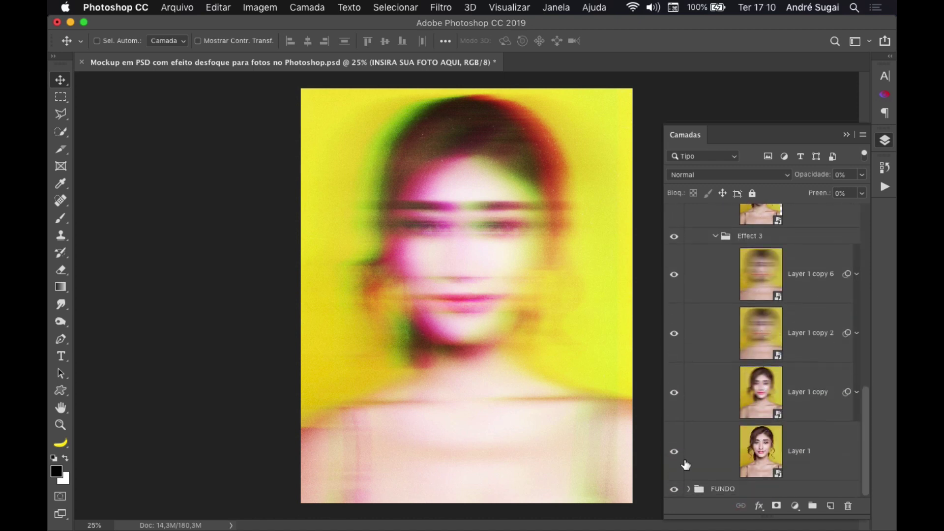
{"action": "left_click", "coordinate": [689, 489]}
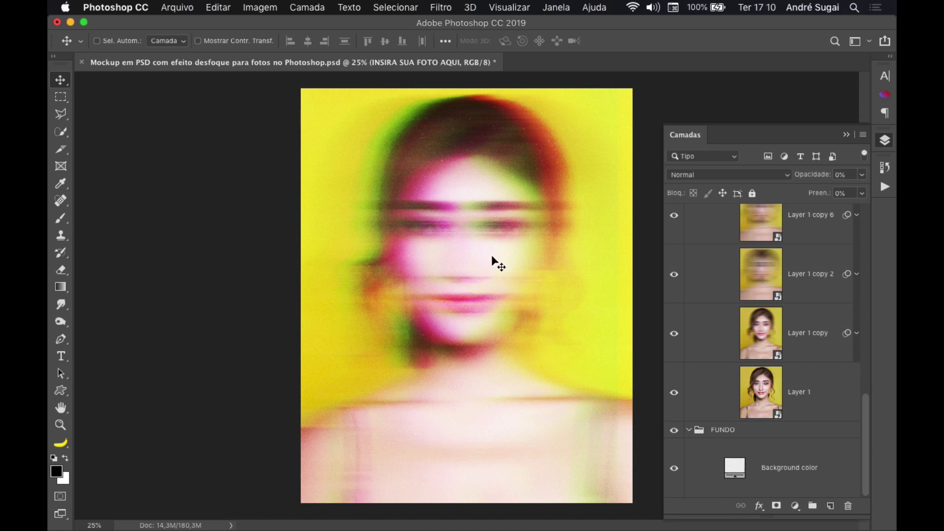
Hide the INSIRA SUA FOTO AQUI photo layer and the EFEITOS group
{"action": "scroll", "coordinate": [687, 345], "scroll_direction": "up", "scroll_amount": 10}
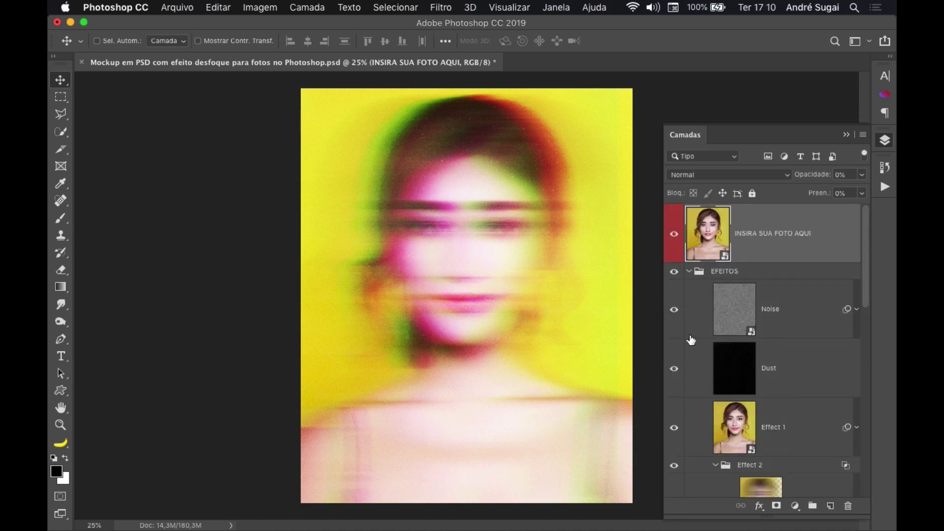
{"action": "left_click", "coordinate": [674, 236]}
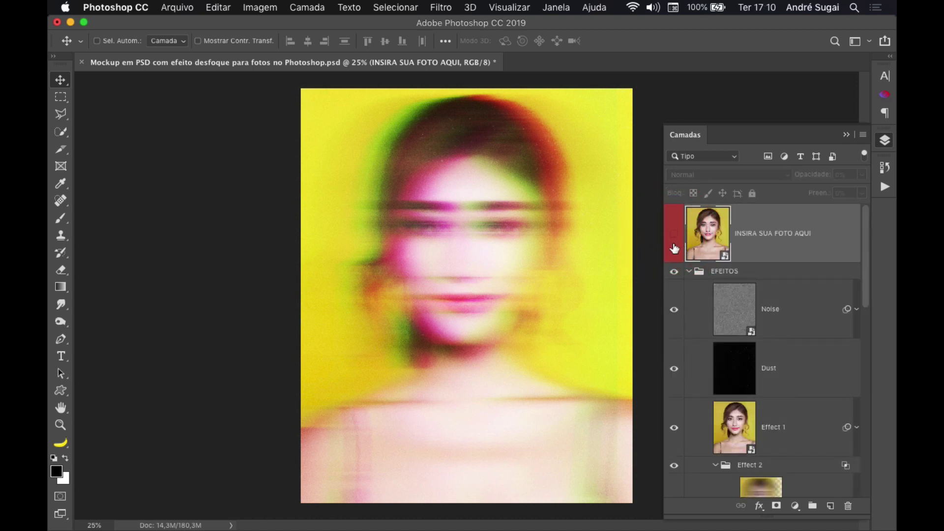
{"action": "left_click", "coordinate": [690, 273]}
{"action": "left_click", "coordinate": [674, 271]}
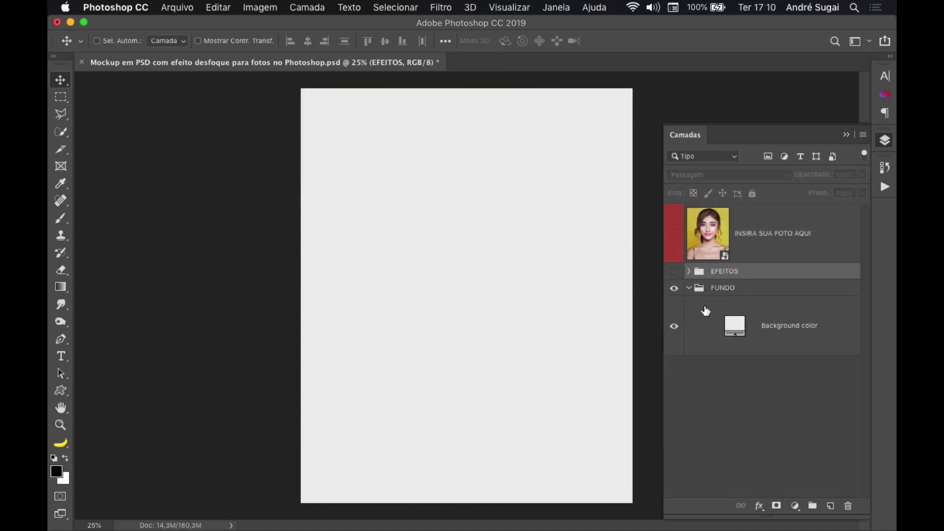
Preview a pink Background color, cancel to keep light grey, and show the photo layer again
{"action": "double_click", "coordinate": [736, 325]}
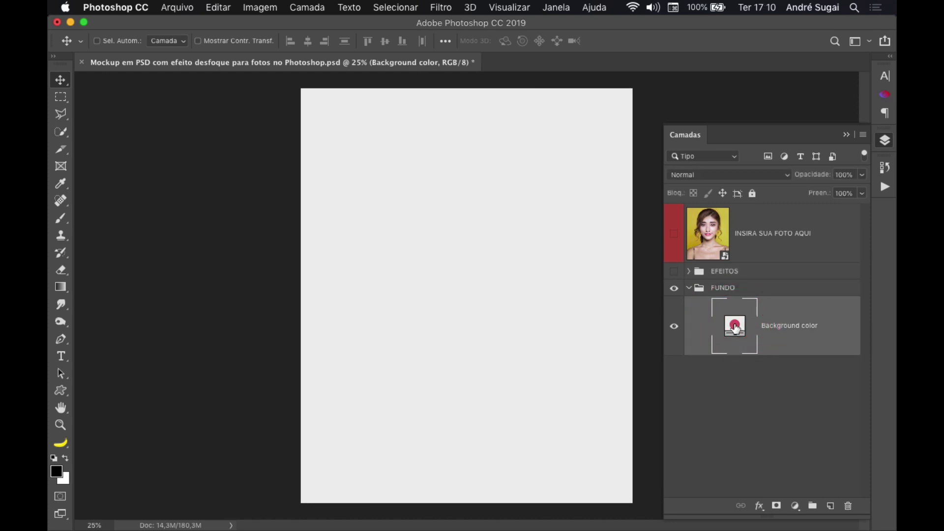
{"action": "left_click_drag", "start_coordinate": [625, 310], "coordinate": [591, 317]}
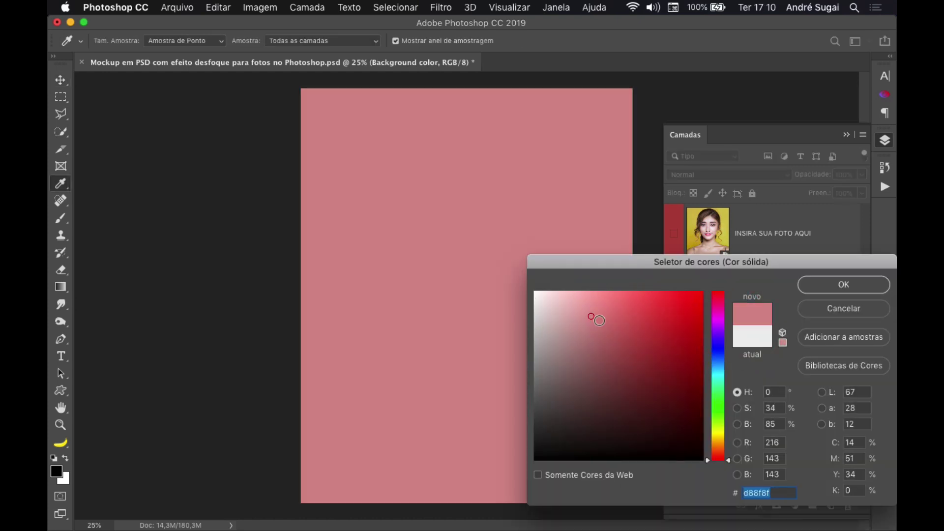
{"action": "left_click", "coordinate": [841, 311]}
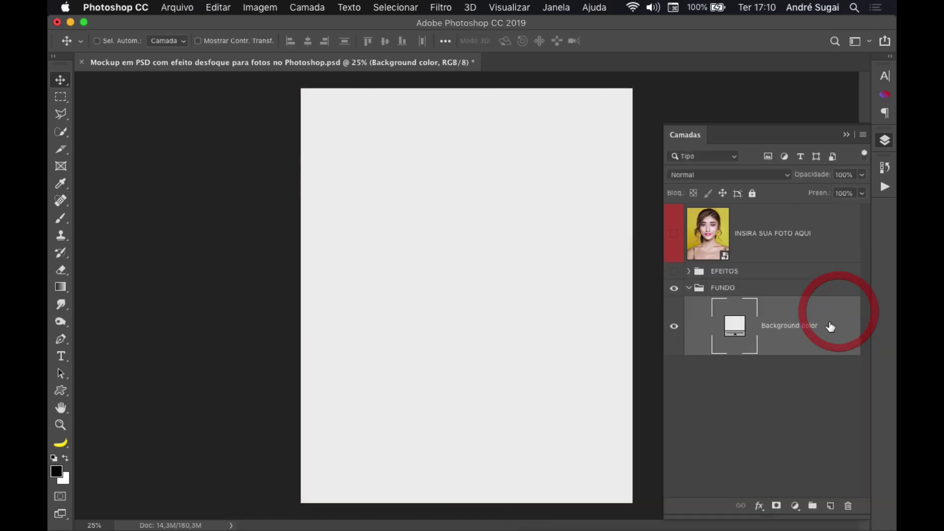
{"action": "left_click", "coordinate": [674, 229]}
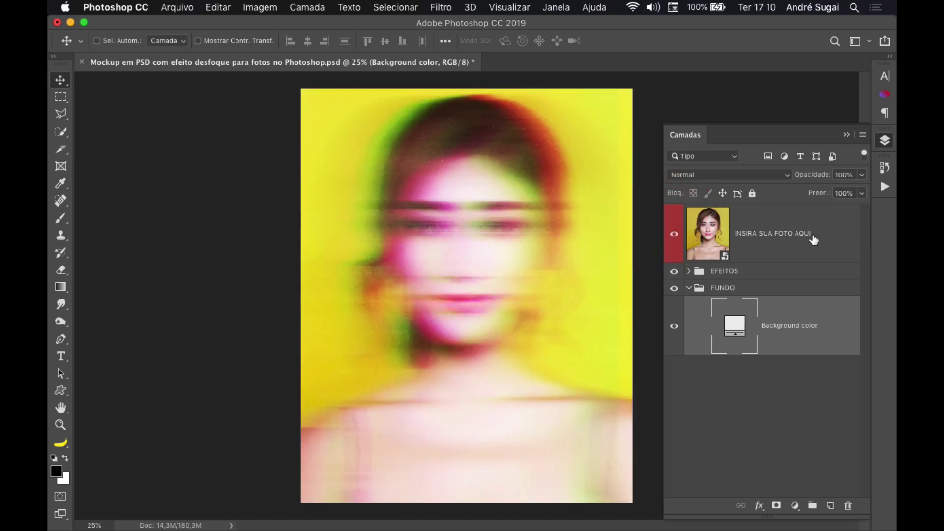